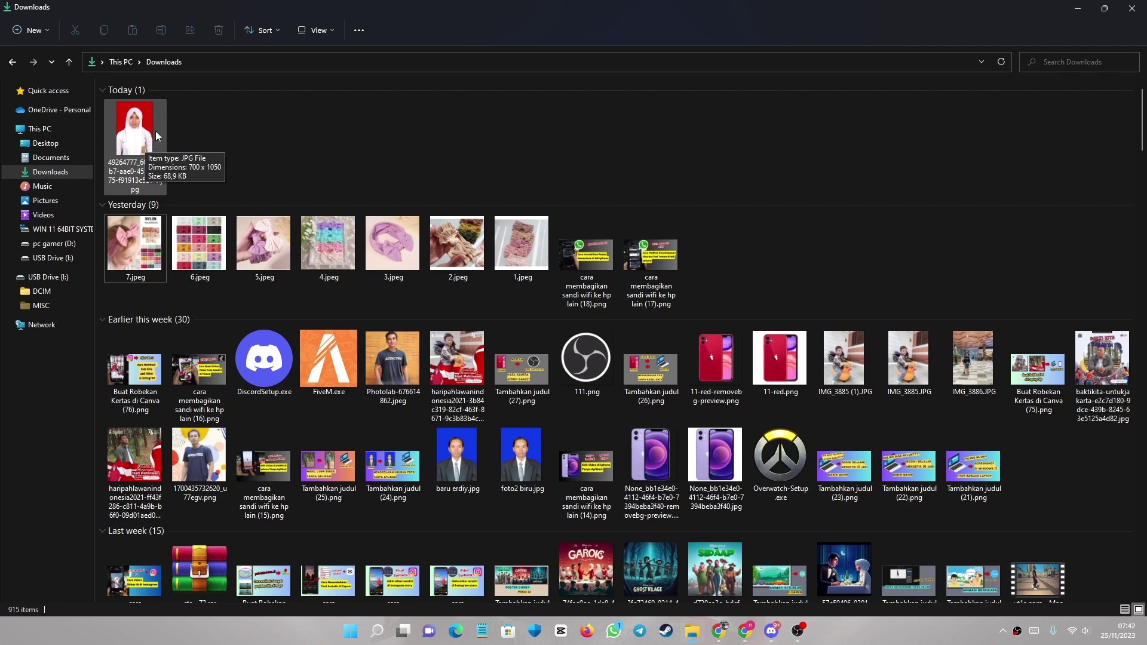
# Check the file size of today's red-background portrait JPG in its properties.
pyautogui.rightClick(140, 122)
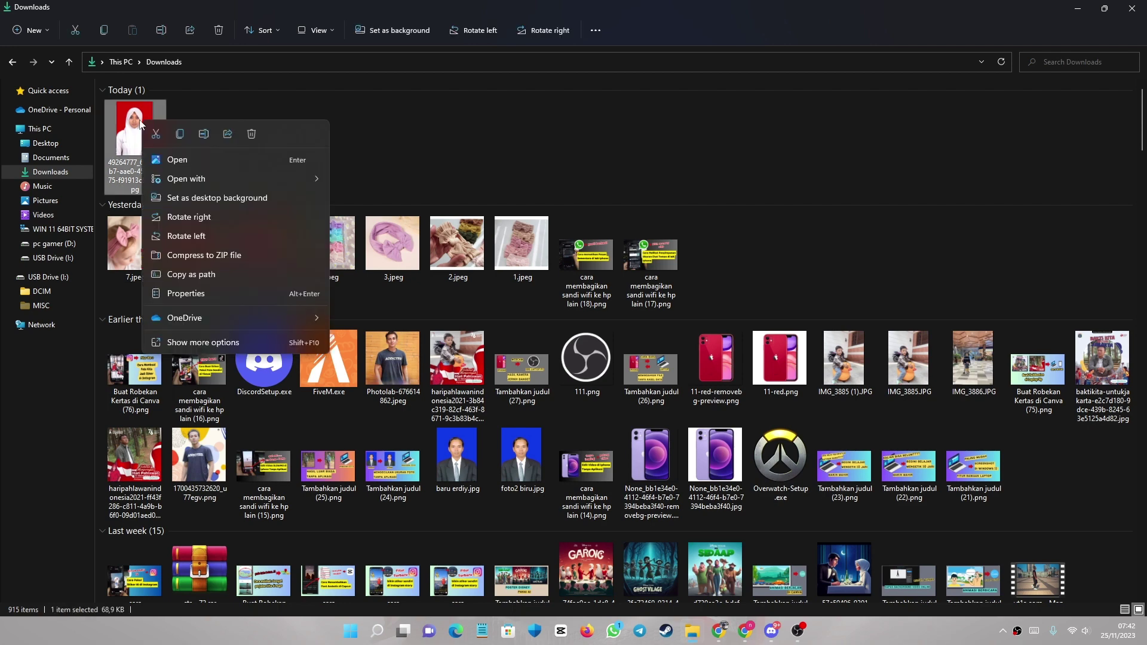
pyautogui.click(213, 291)
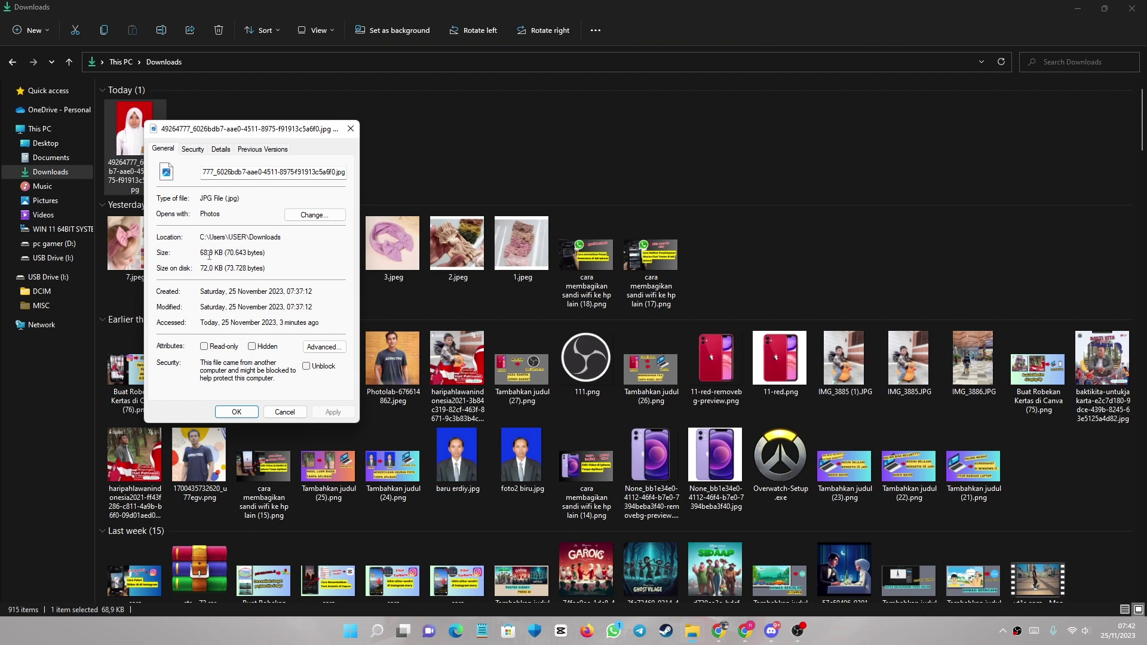
pyautogui.click(351, 128)
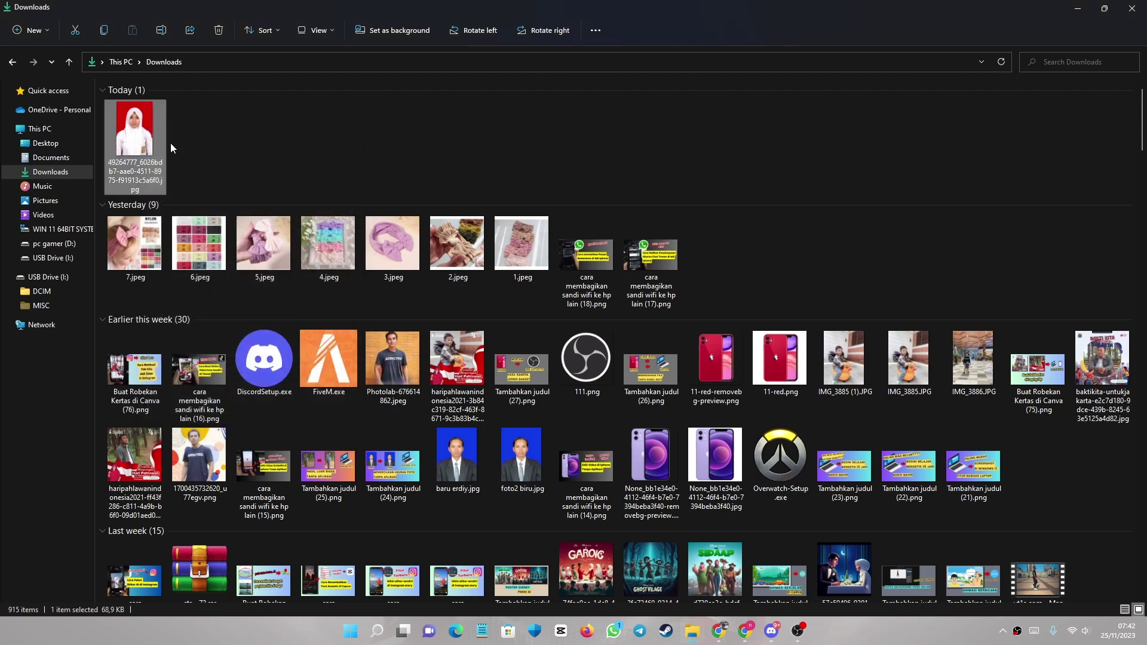
# Open the red-background portrait in Photos and reposition its window over the Downloads folder.
pyautogui.rightClick(144, 138)
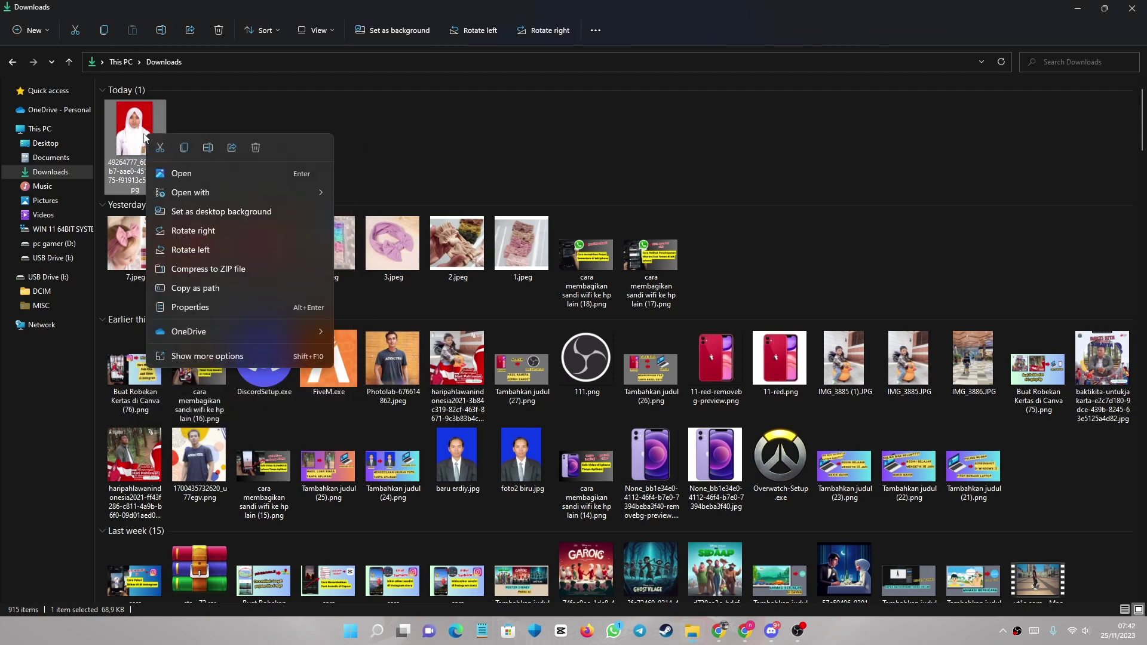
pyautogui.moveTo(196, 193)
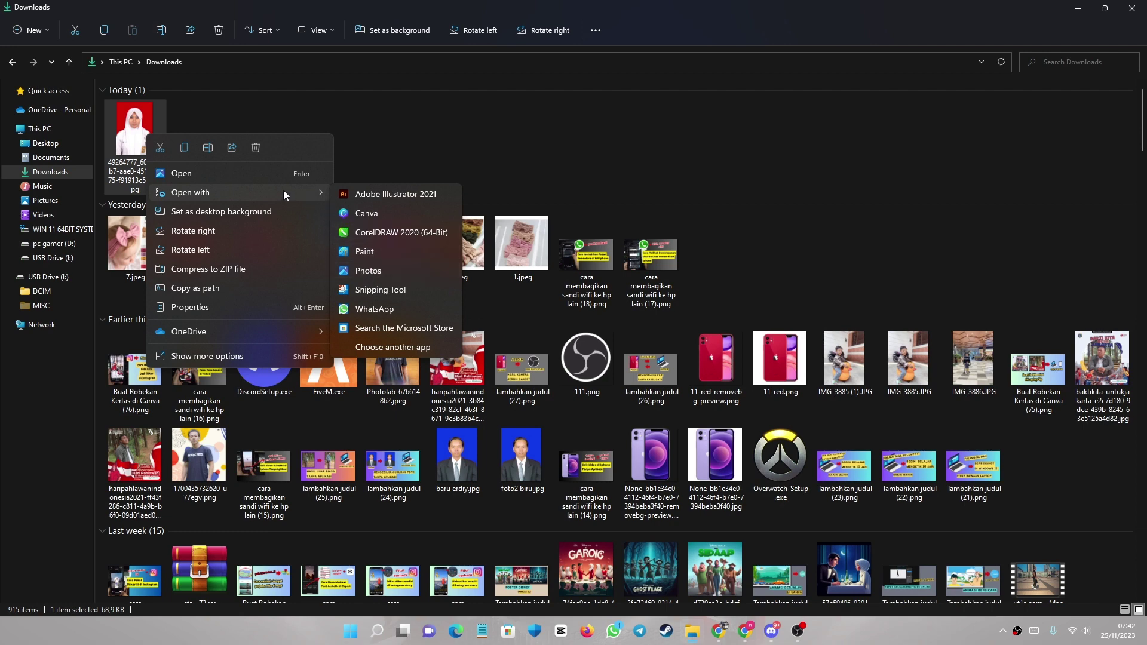
pyautogui.click(370, 270)
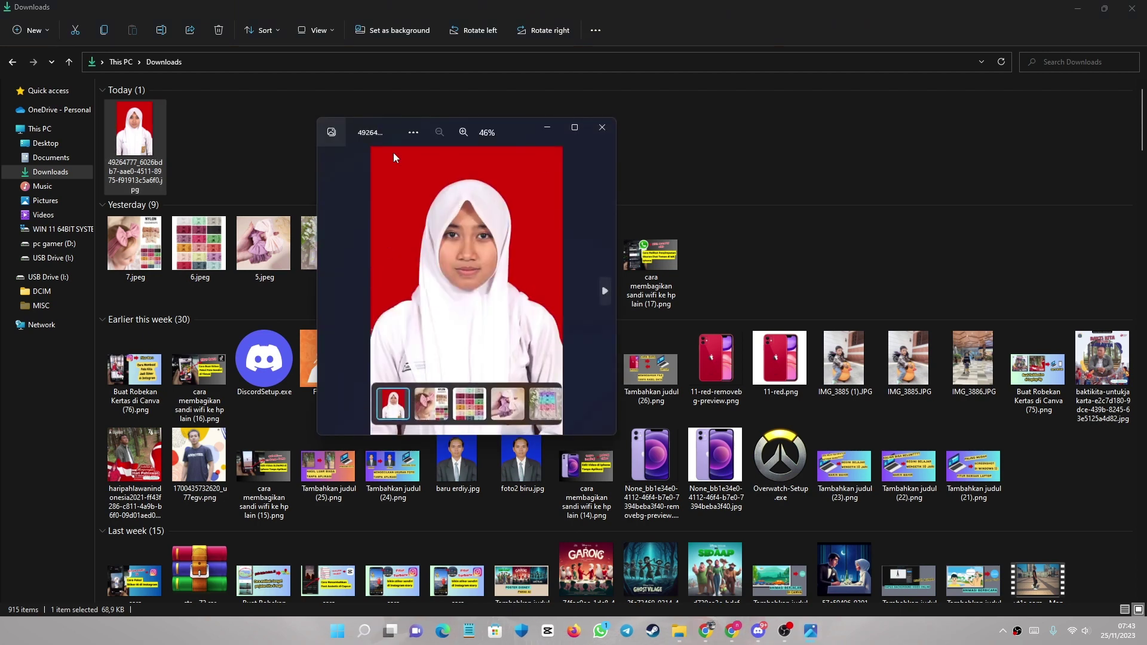
pyautogui.moveTo(523, 137); pyautogui.dragTo(593, 100)
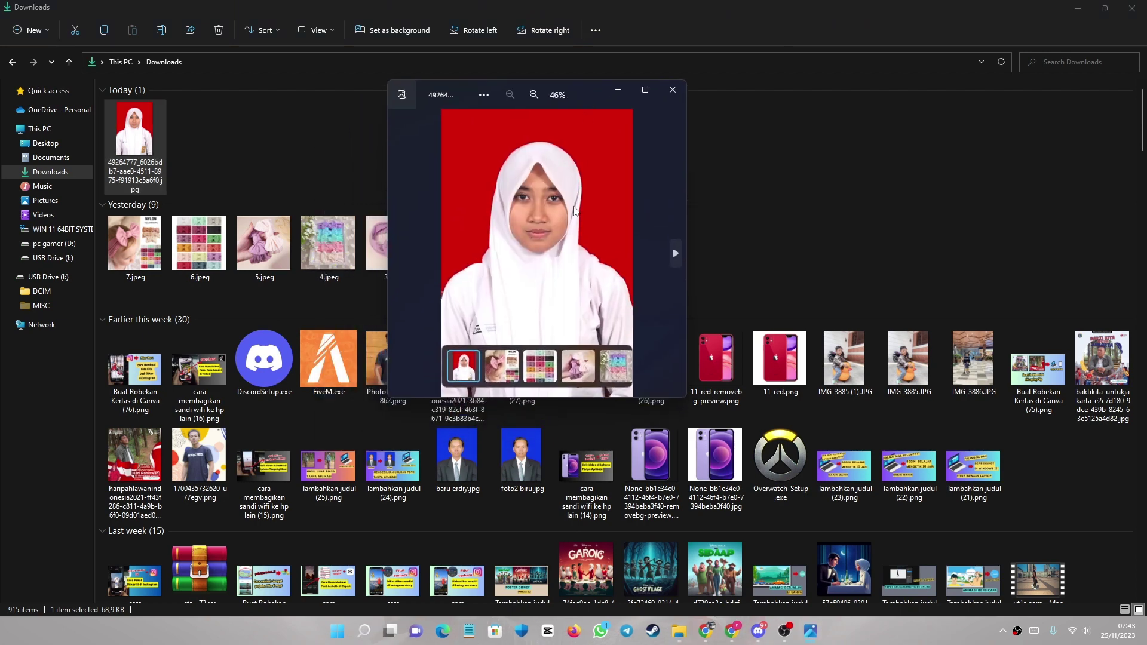
pyautogui.scroll(3, 564, 255)
pyautogui.scroll(-3, 564, 255)
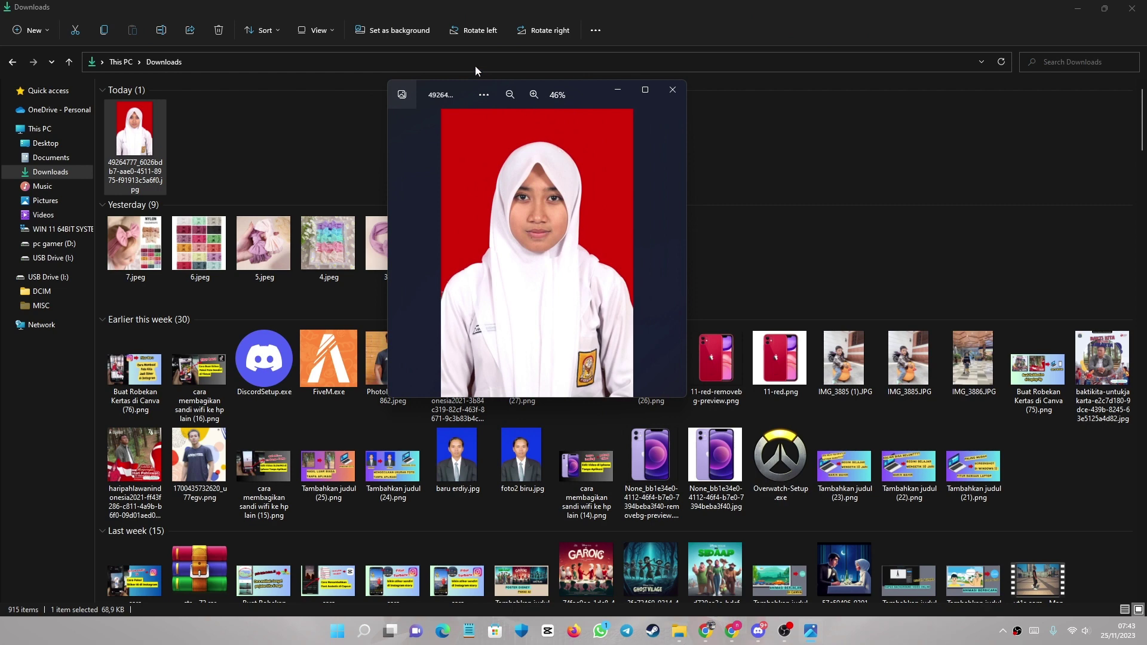
# Set up a resize of the portrait by percentage instead of pixels, with quality at 100%.
pyautogui.click(483, 98)
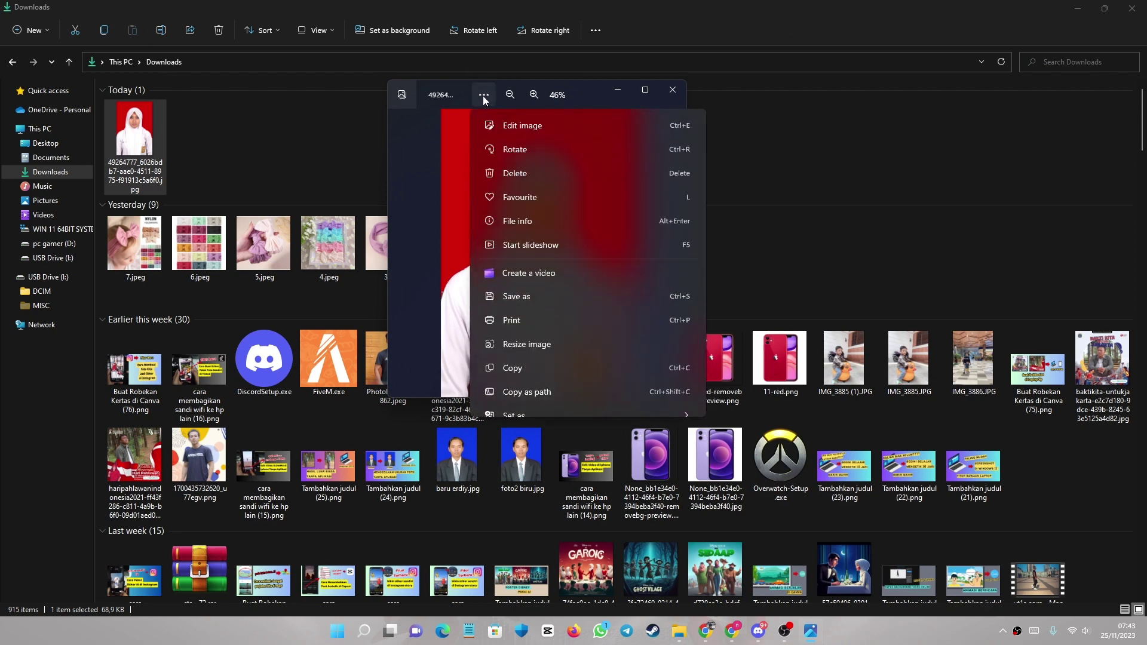
pyautogui.click(553, 345)
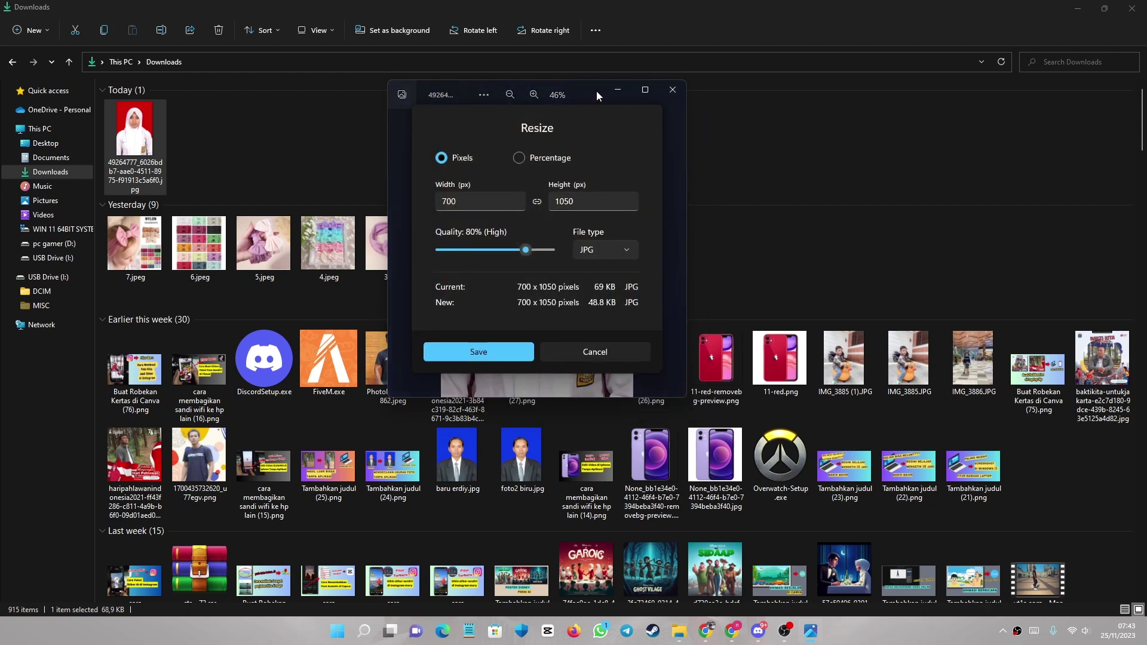
pyautogui.moveTo(592, 92); pyautogui.dragTo(621, 74)
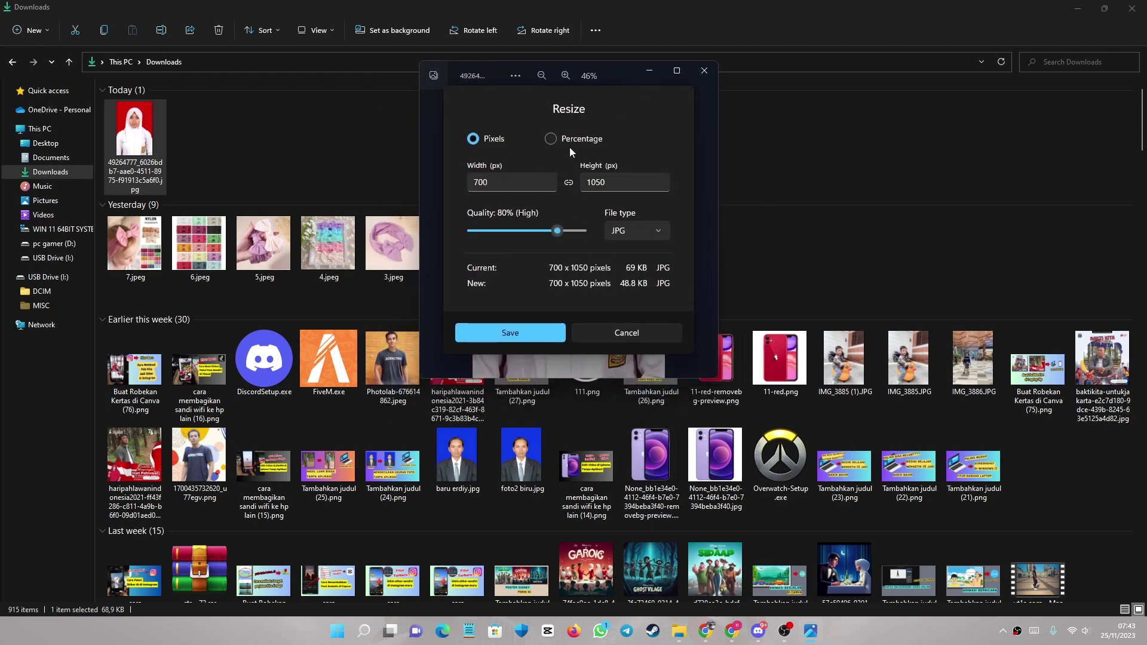
pyautogui.click(551, 139)
pyautogui.moveTo(560, 230); pyautogui.dragTo(591, 230)
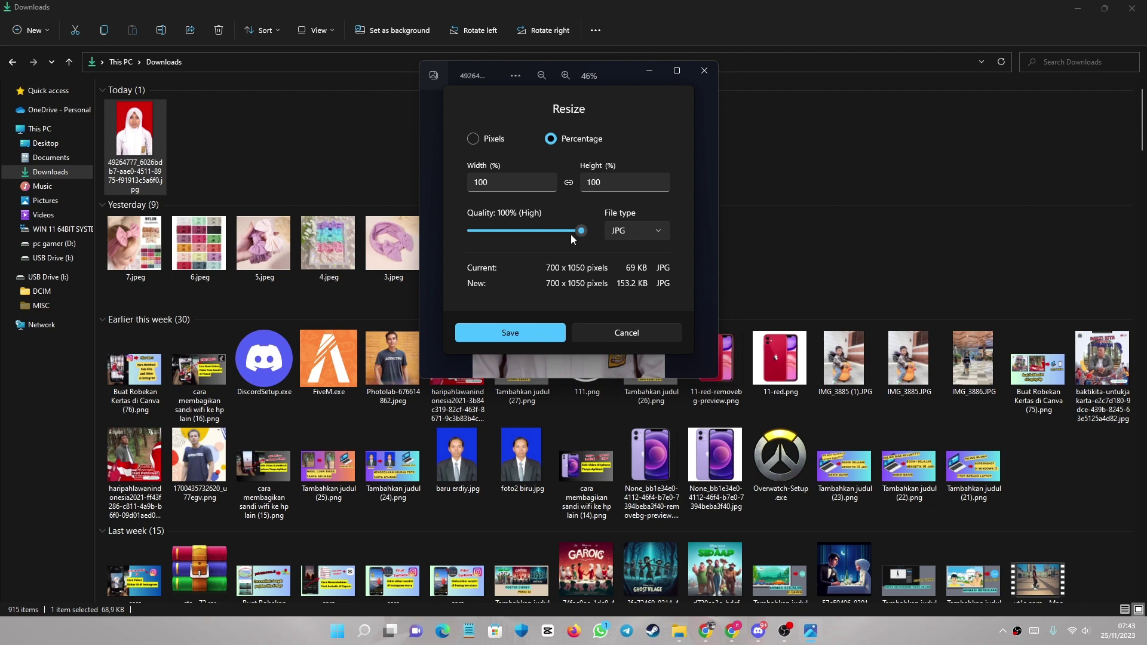
pyautogui.click(514, 190)
pyautogui.doubleClick(514, 190)
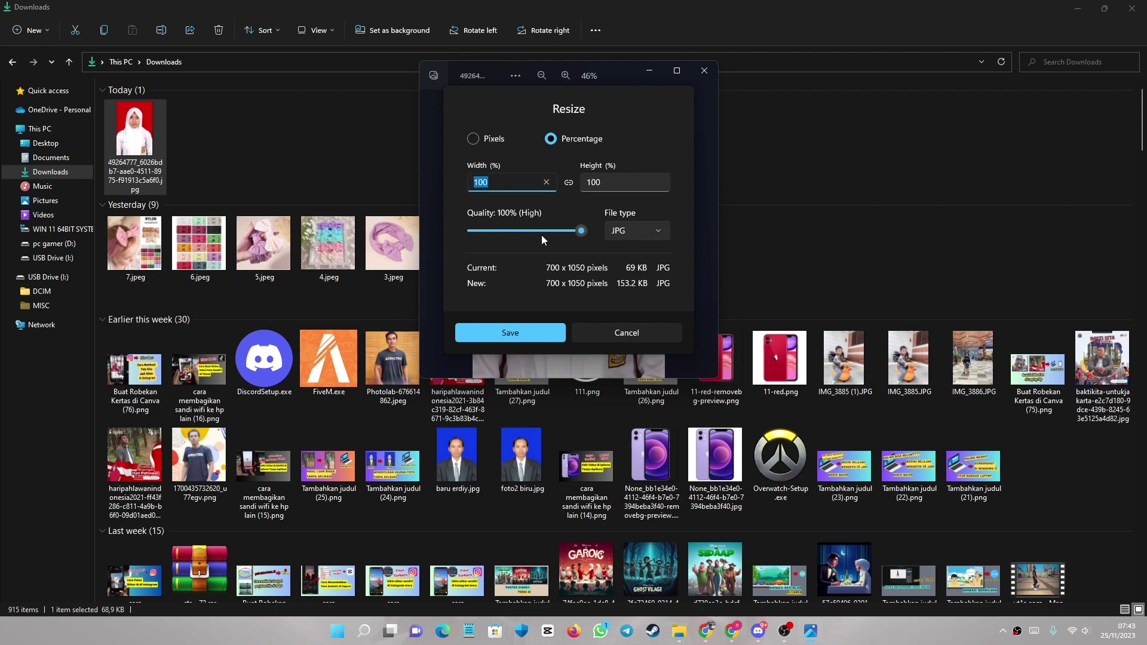
pyautogui.moveTo(576, 230)
pyautogui.mouseDown()
pyautogui.moveTo(561, 231)
pyautogui.moveTo(582, 230)
pyautogui.mouseUp()
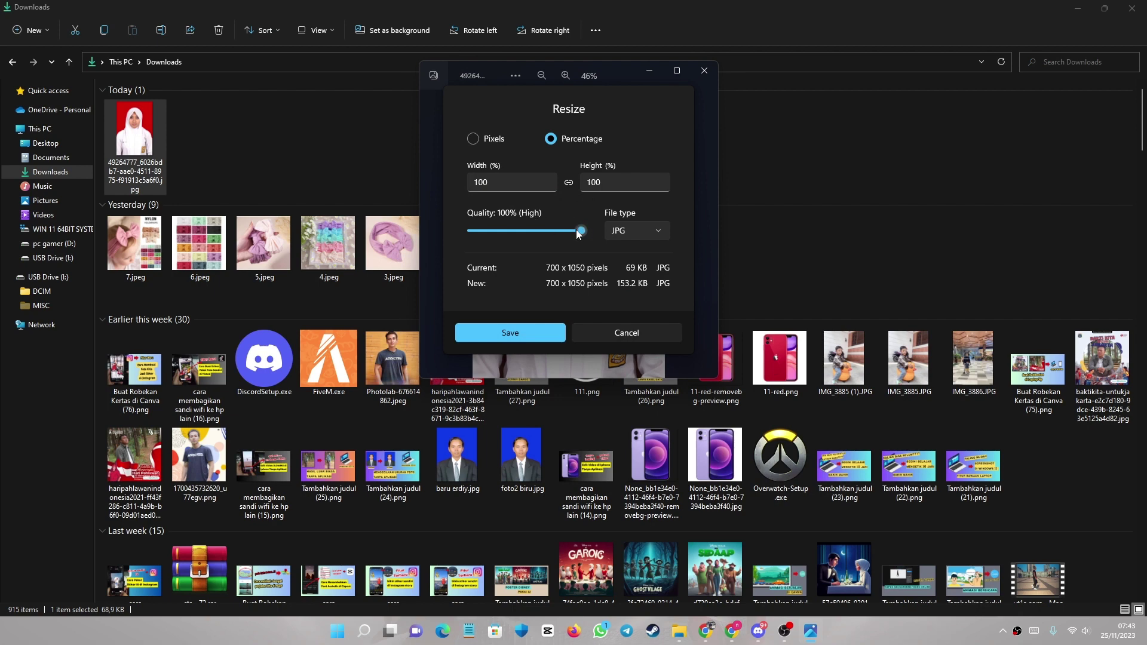
pyautogui.moveTo(577, 232)
pyautogui.mouseDown()
pyautogui.moveTo(558, 232)
pyautogui.moveTo(582, 230)
pyautogui.mouseUp()
# Try scaling the portrait's width to 90, 80 and 60 percent to compare the estimated file sizes.
pyautogui.doubleClick(502, 184)
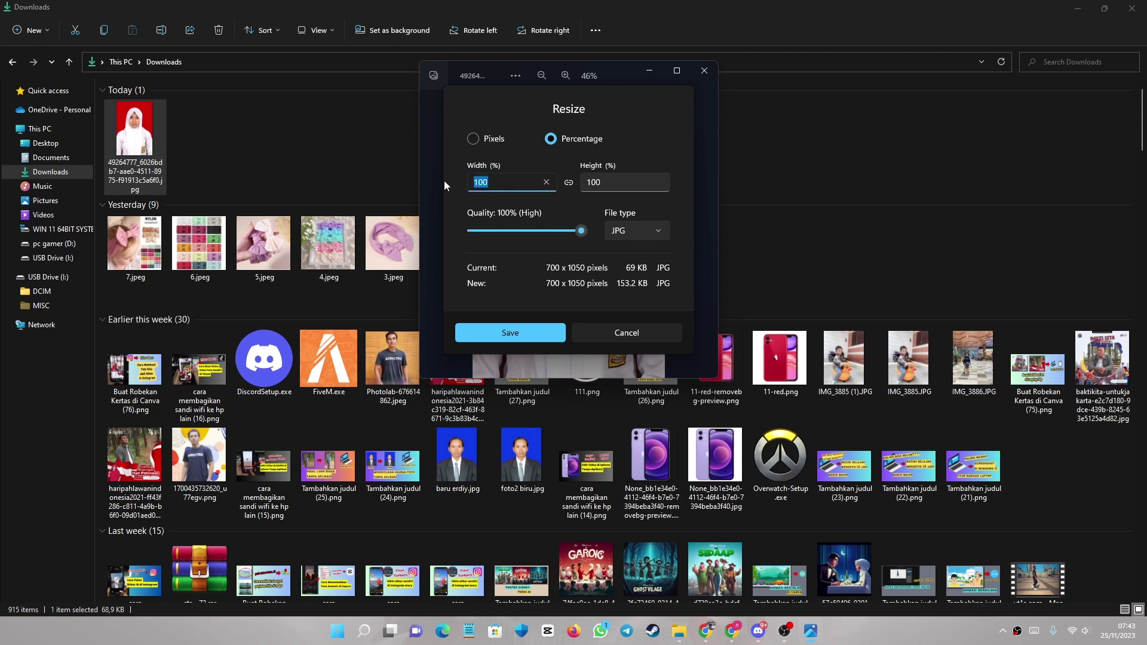
pyautogui.write('90')
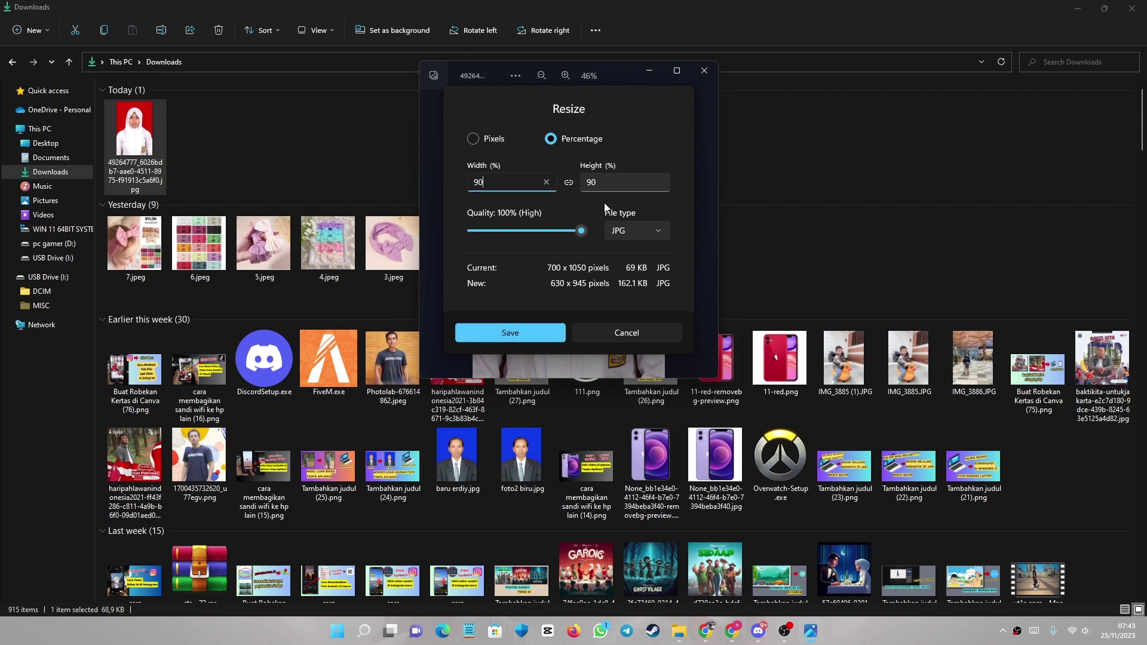
pyautogui.doubleClick(509, 182)
pyautogui.write('8')
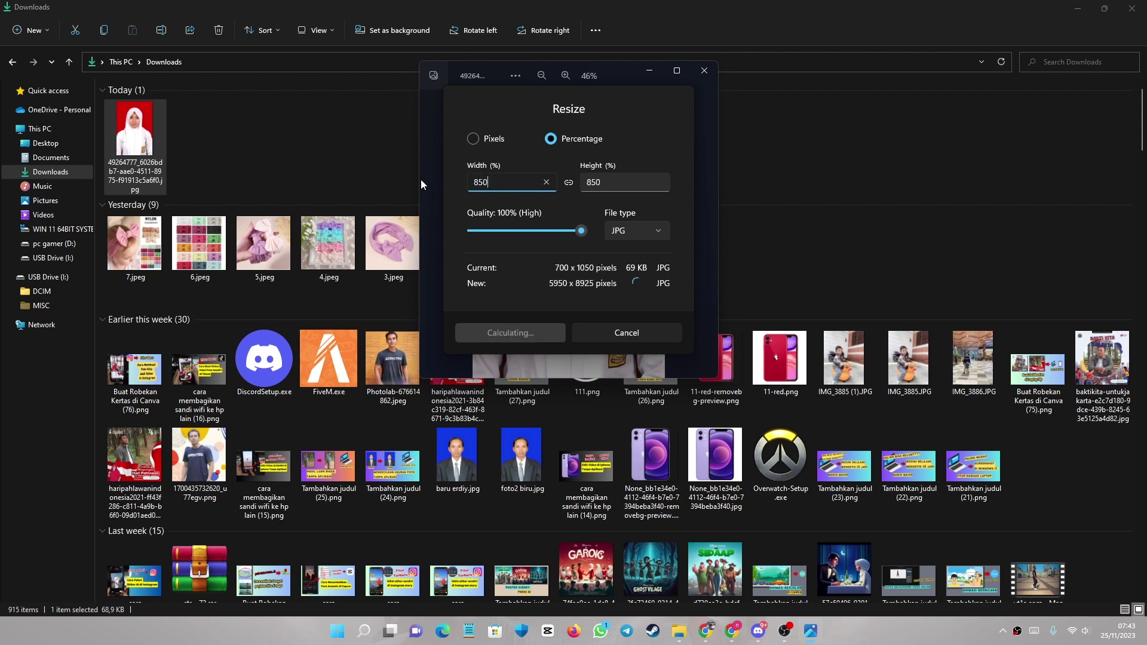
pyautogui.write('0')
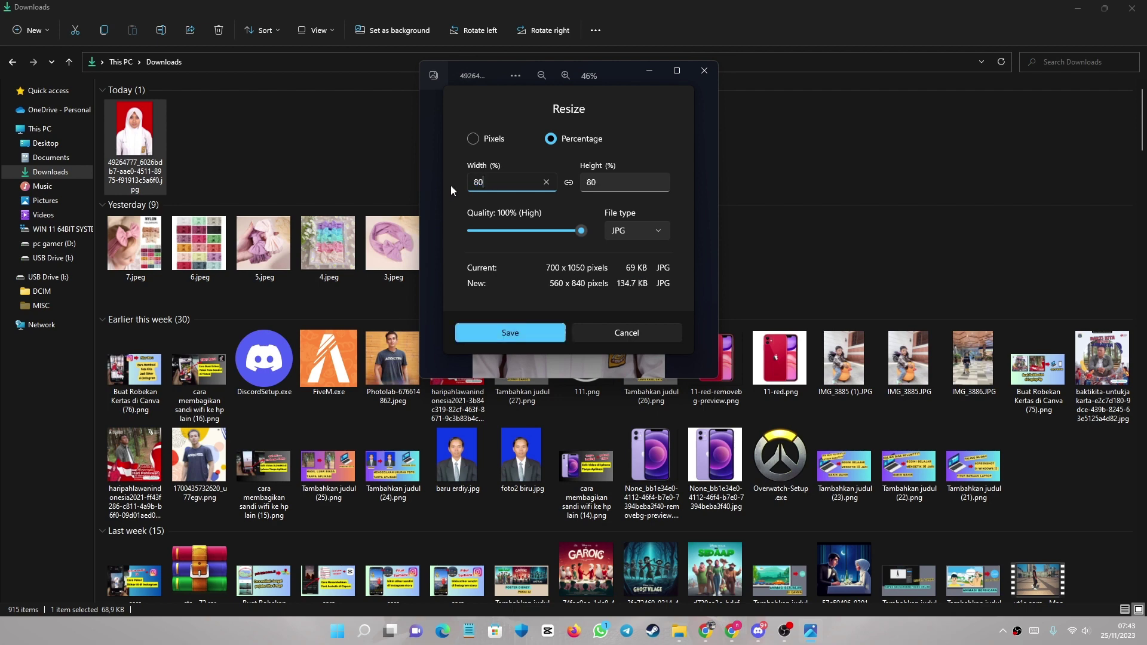
pyautogui.doubleClick(503, 189)
pyautogui.write('60')
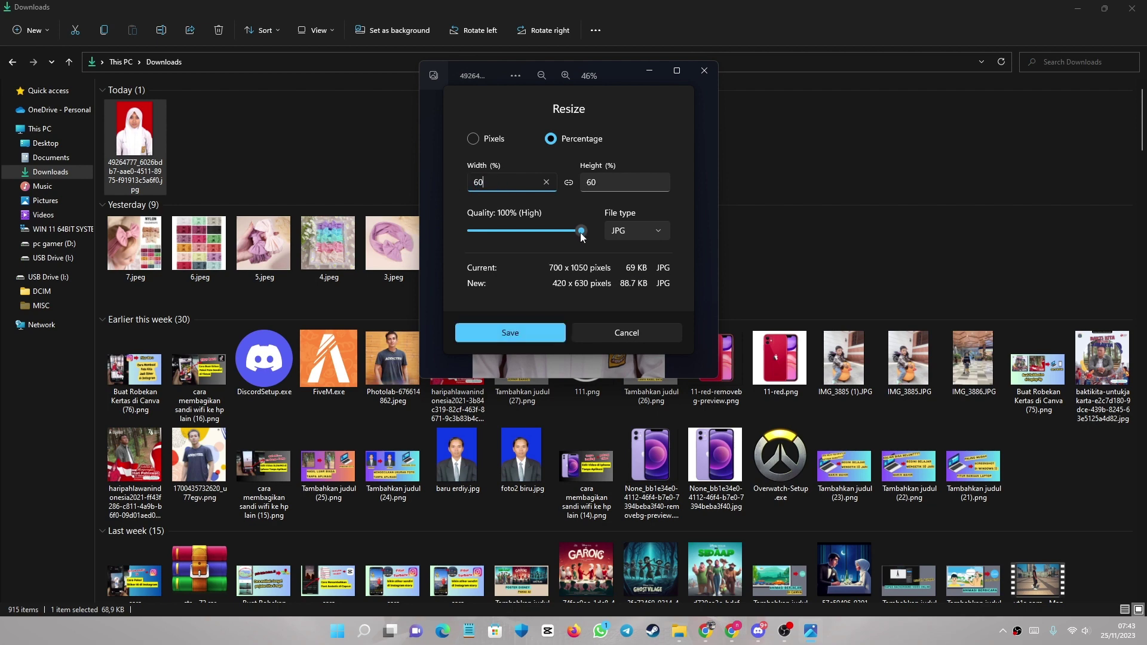
# Set the portrait's resize width to 65 percent with the proportions linked.
pyautogui.hotkey('ctrl', 'a')
pyautogui.write('70')
pyautogui.press('BackSpace')
pyautogui.press('BackSpace')
pyautogui.write('6')
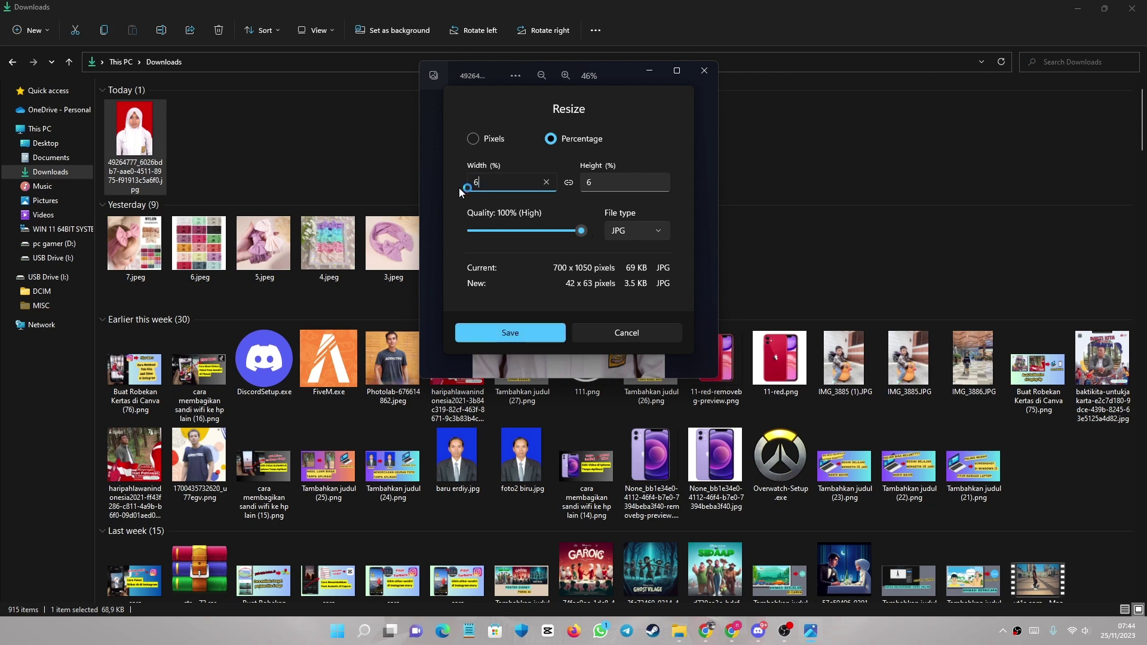
pyautogui.write('5')
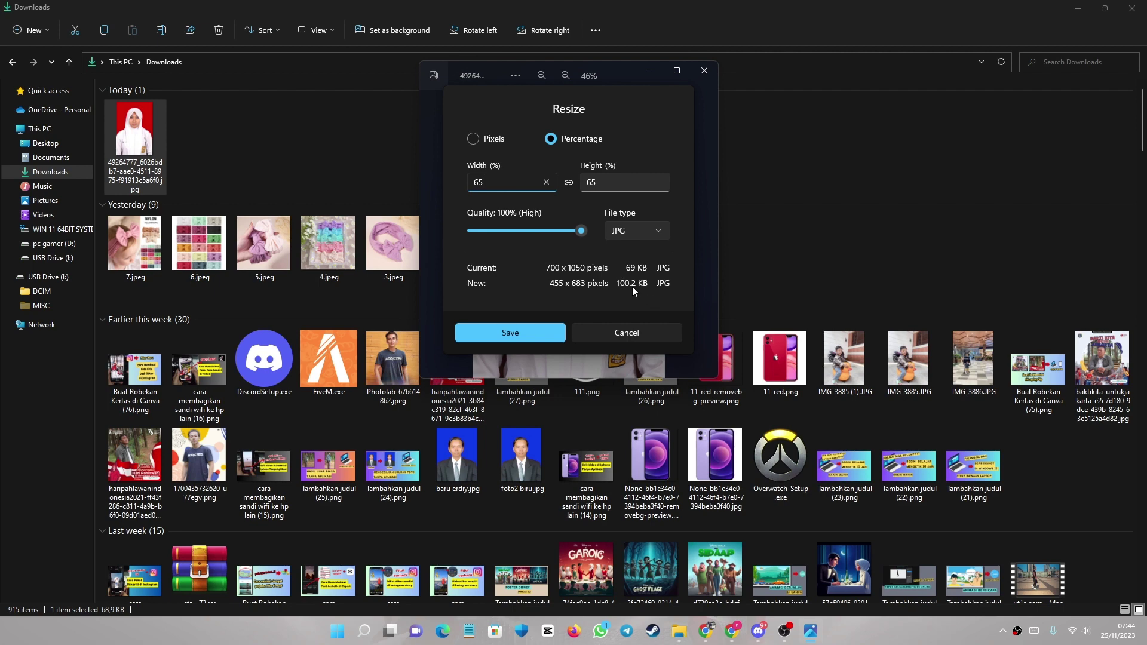
# Try a resize width of 64 percent and return it to 65 percent.
pyautogui.moveTo(498, 182); pyautogui.dragTo(427, 181)
pyautogui.write('641')
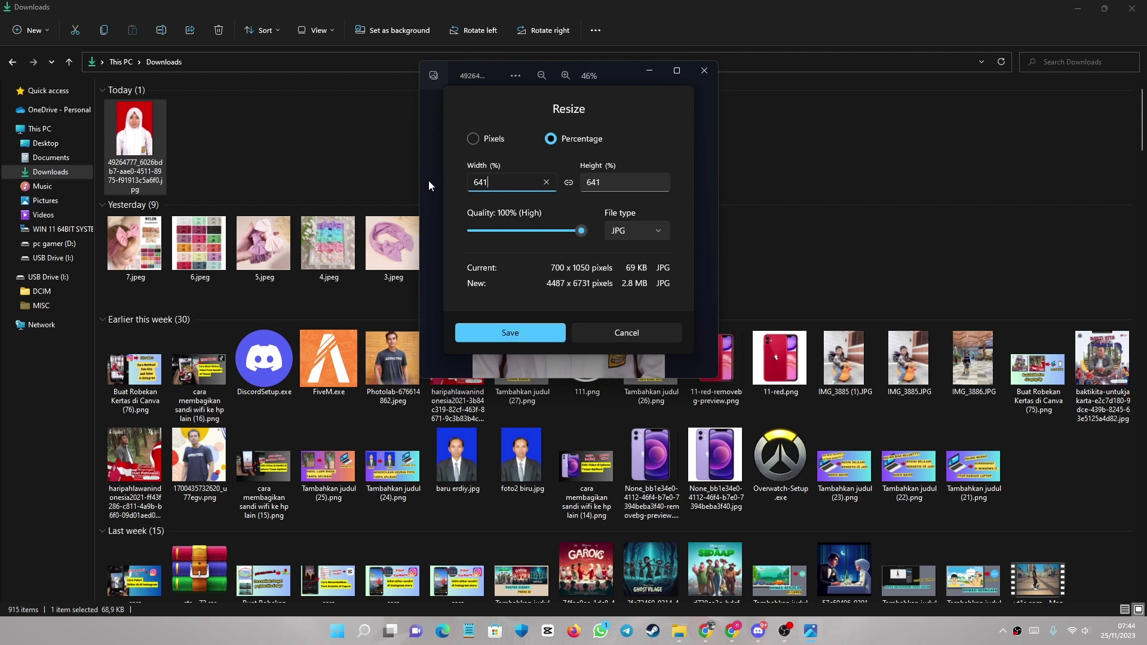
pyautogui.press('BackSpace')
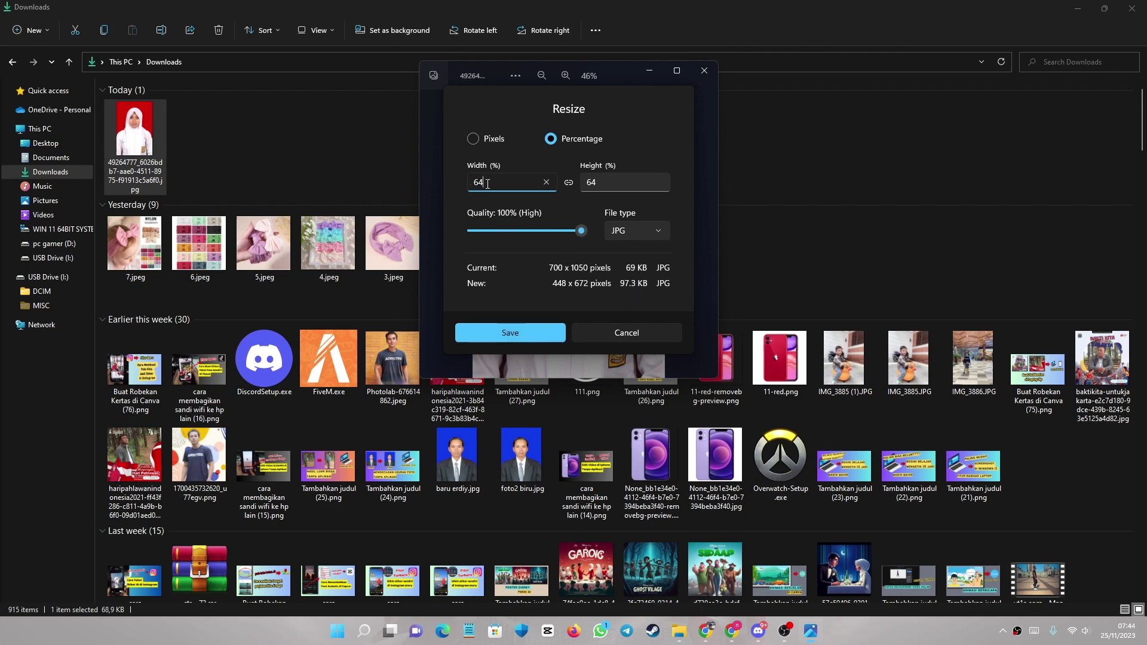
pyautogui.press('BackSpace')
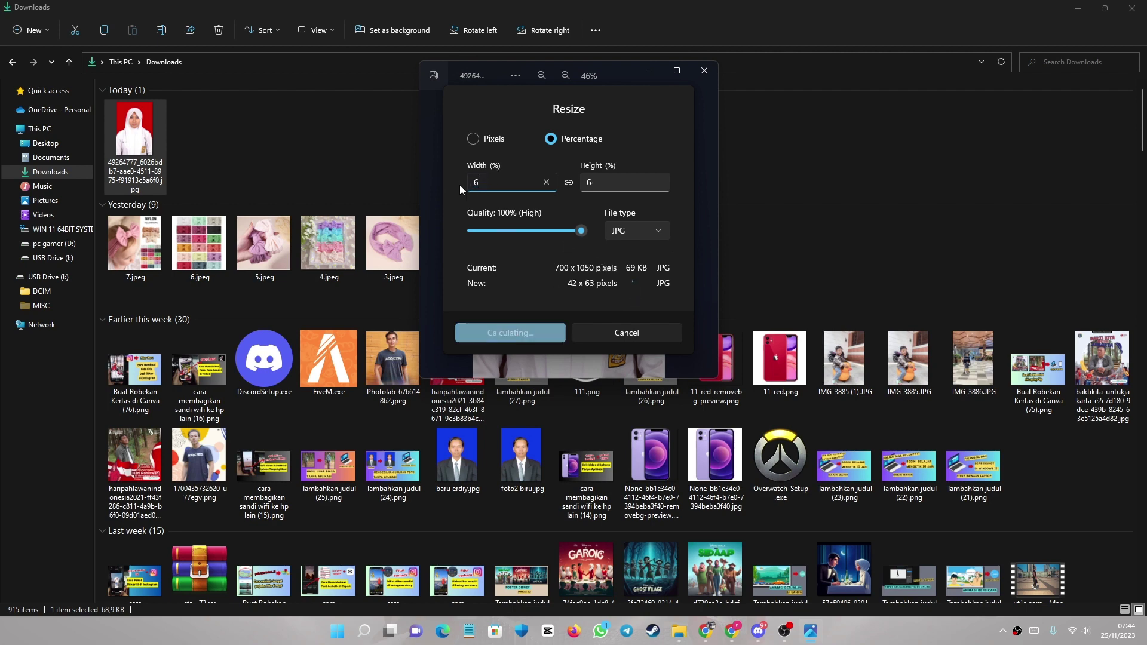
pyautogui.write('5')
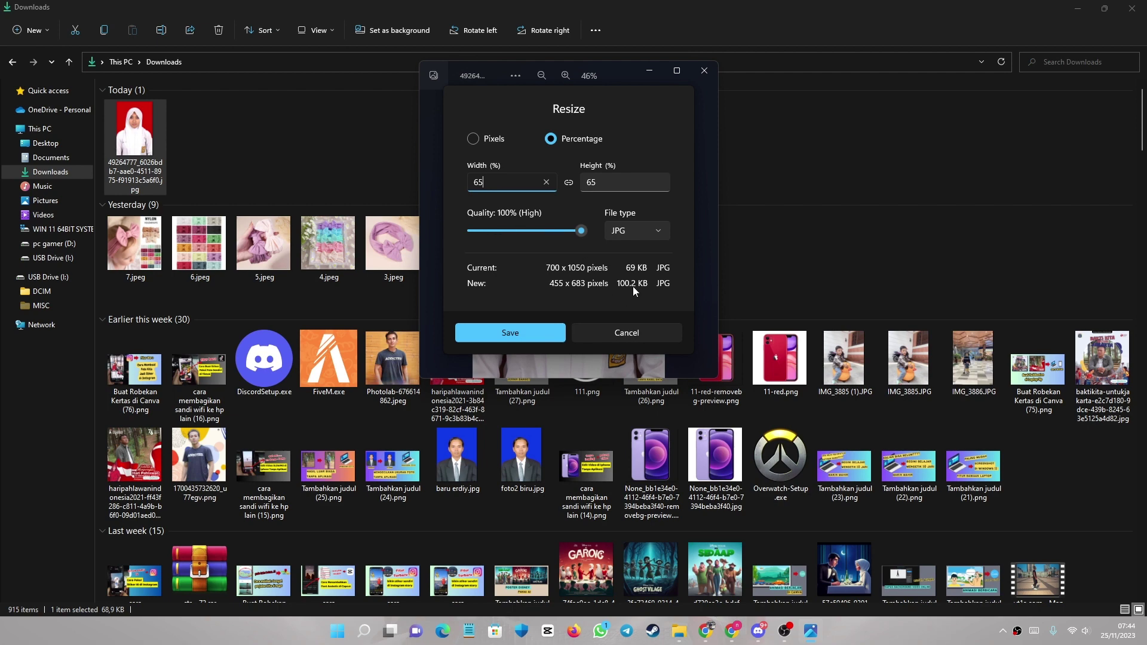
# Save the resized portrait as "foto bruu.jpg" in the Downloads folder.
pyautogui.click(523, 341)
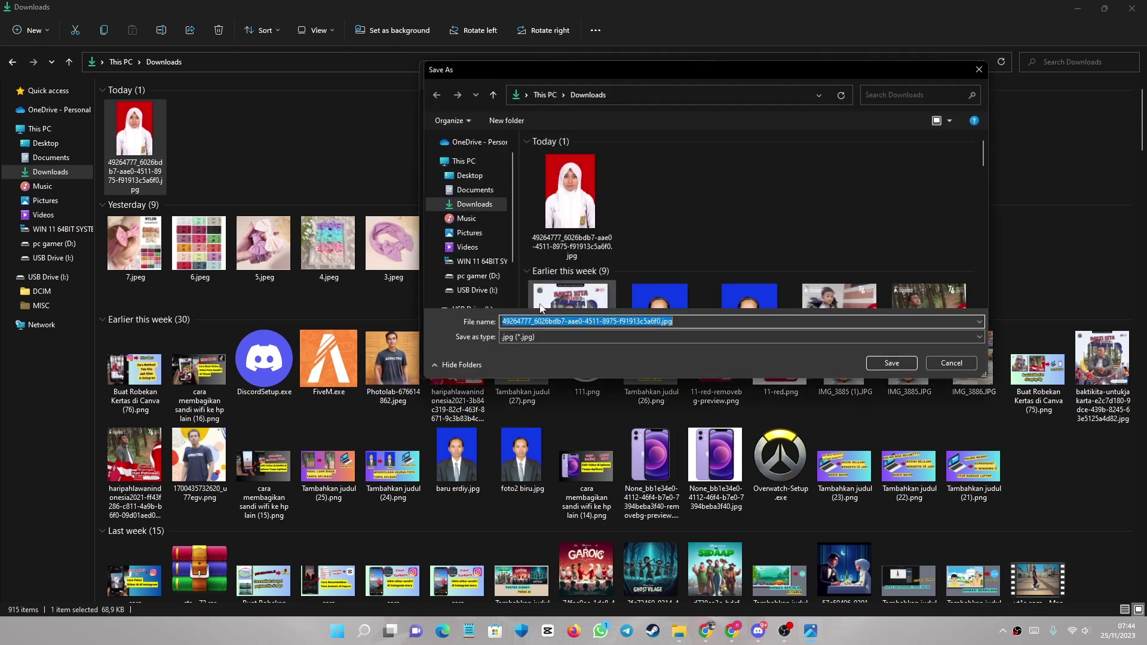
pyautogui.click(659, 322)
pyautogui.moveTo(658, 321); pyautogui.dragTo(497, 332)
pyautogui.write('foto ')
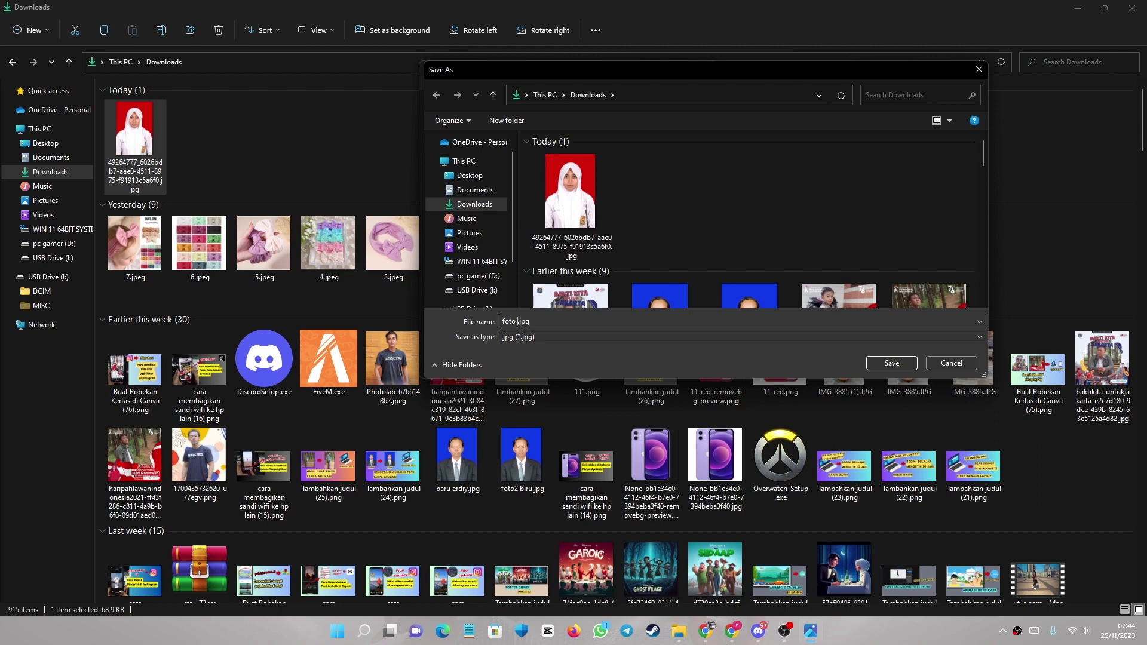
pyautogui.write('bruu')
pyautogui.click(883, 364)
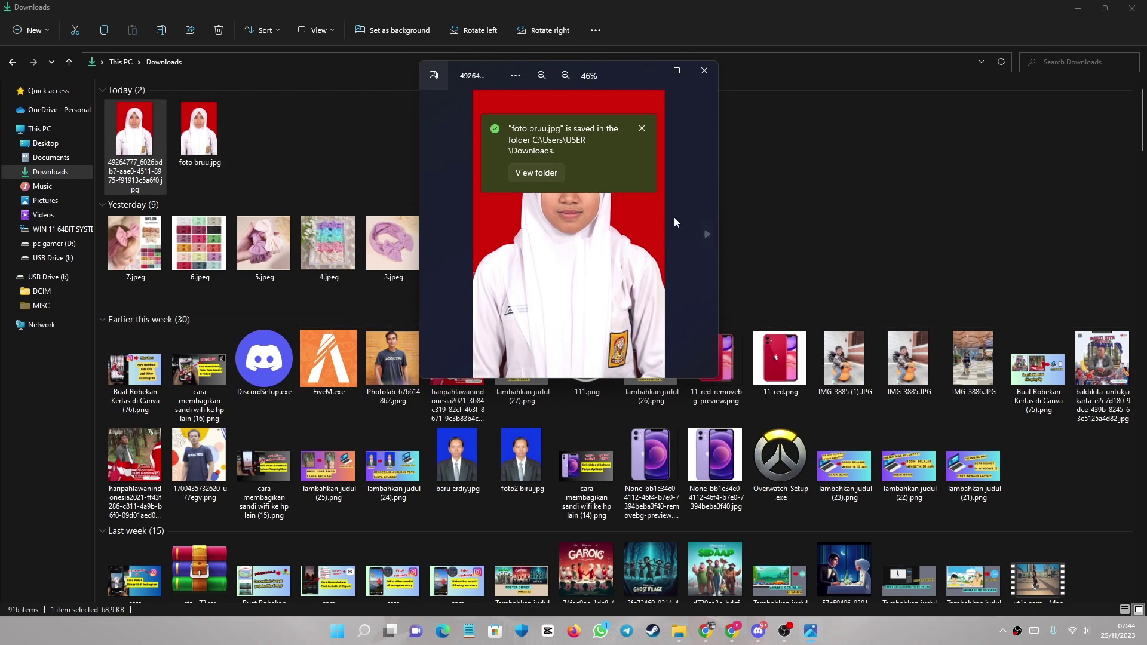
# Check the file size of foto bruu.jpg in its properties.
pyautogui.click(343, 149)
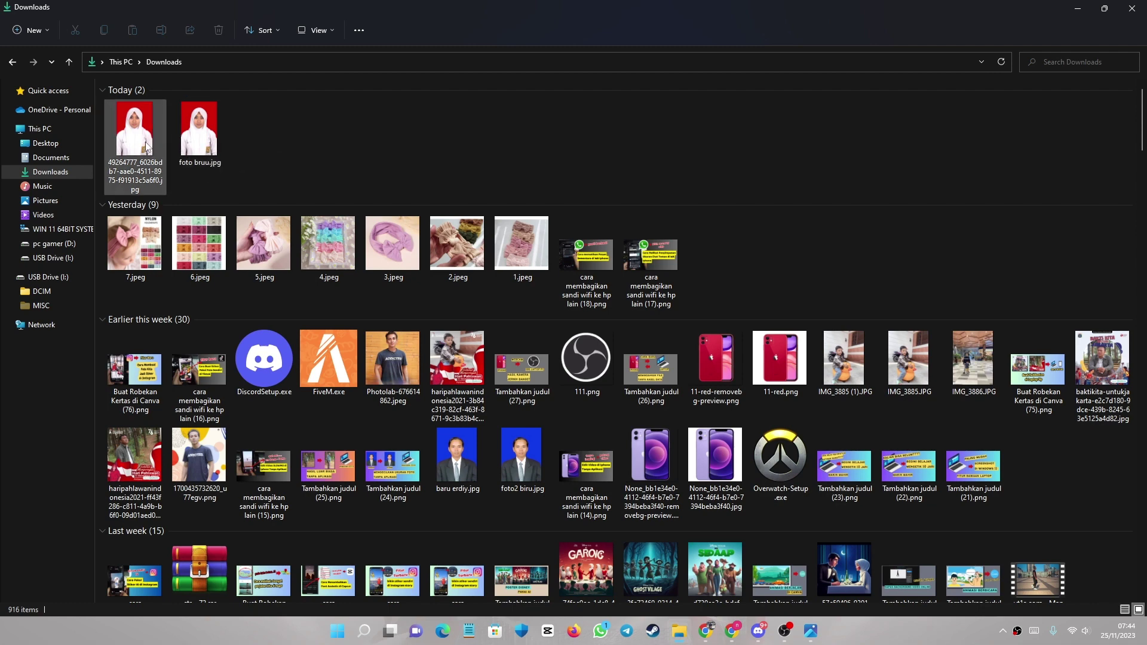
pyautogui.rightClick(199, 139)
pyautogui.click(235, 306)
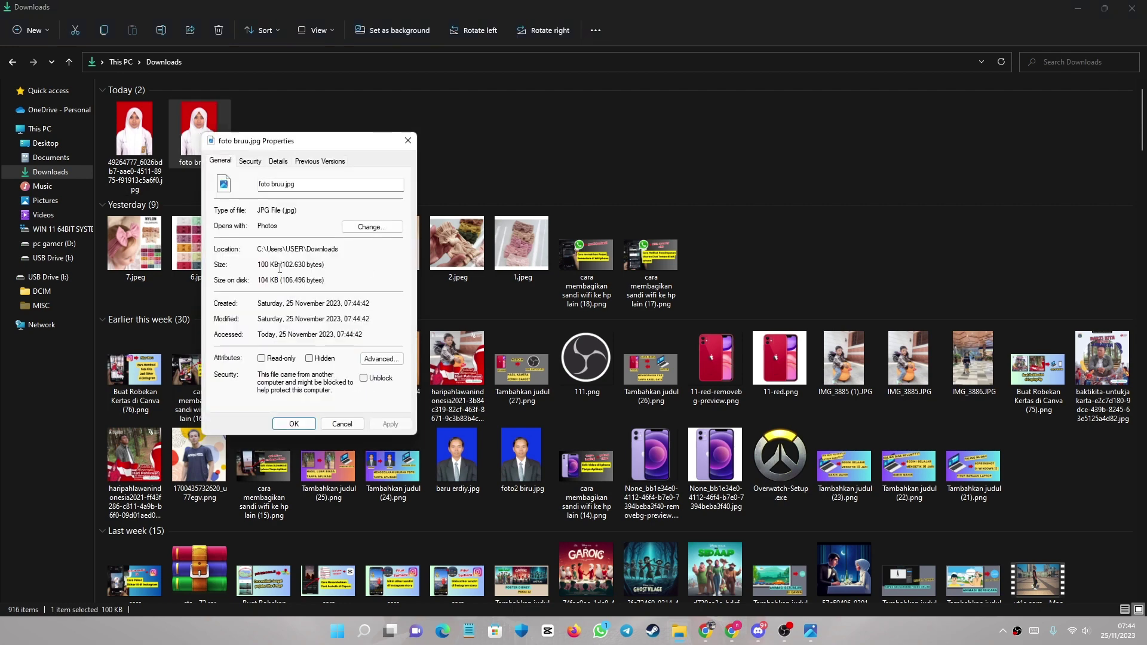
pyautogui.click(408, 141)
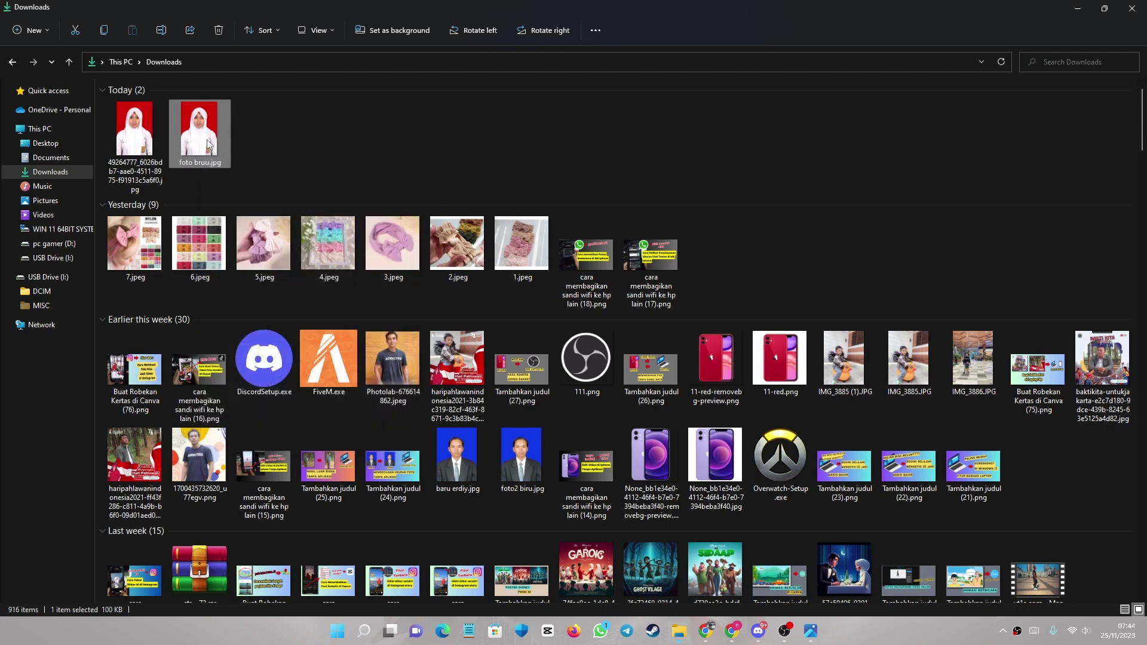
# Open foto bruu.jpg and the original portrait in separate windows and arrange them side by side for comparison.
pyautogui.doubleClick(204, 137)
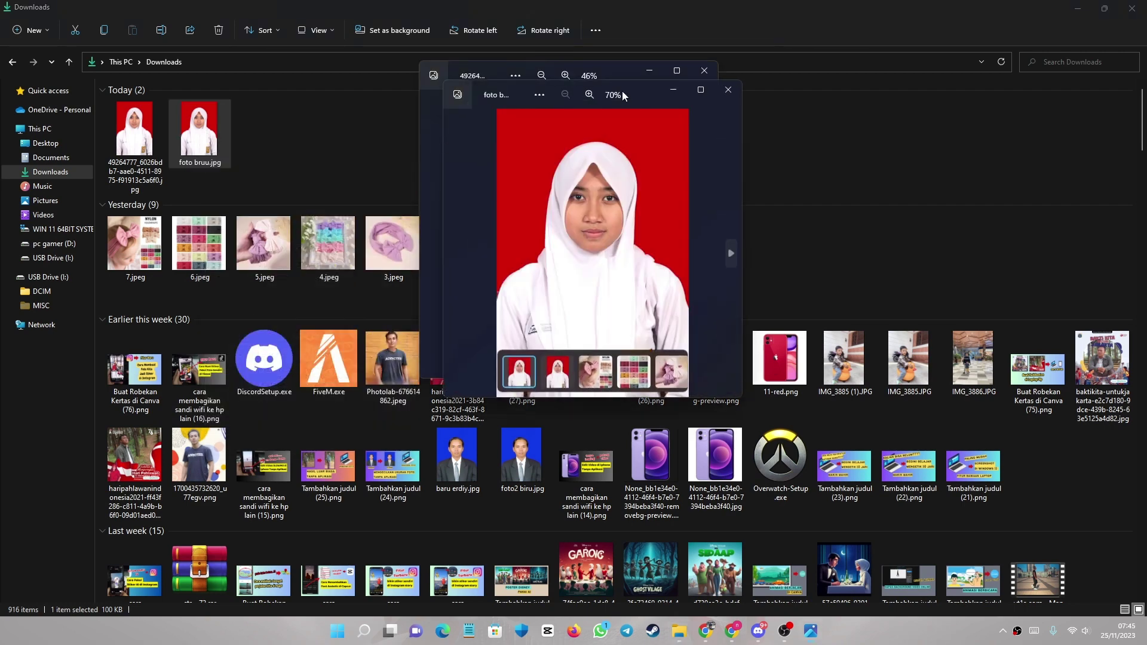
pyautogui.moveTo(622, 94); pyautogui.dragTo(830, 90)
pyautogui.click(704, 70)
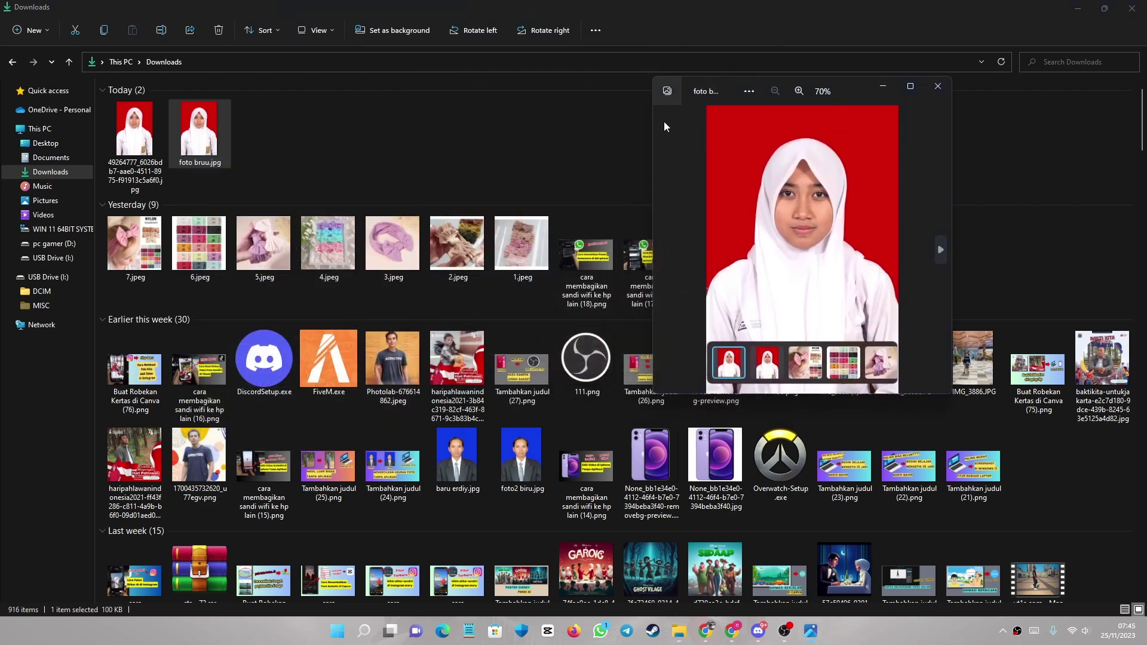
pyautogui.doubleClick(142, 117)
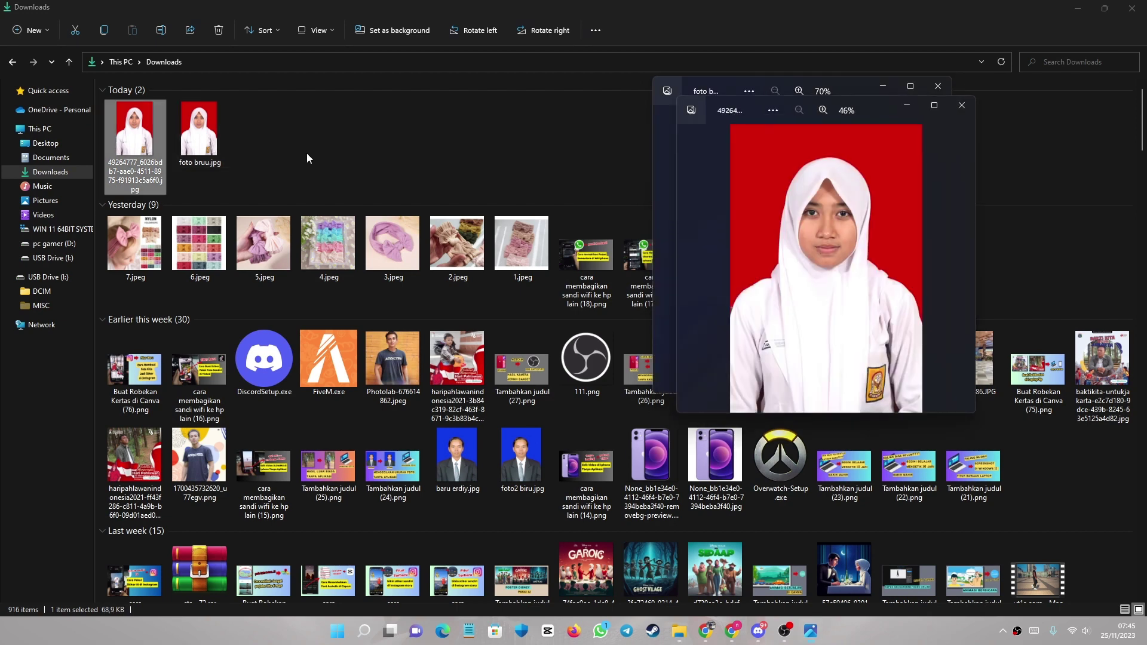
pyautogui.moveTo(877, 106); pyautogui.dragTo(486, 87)
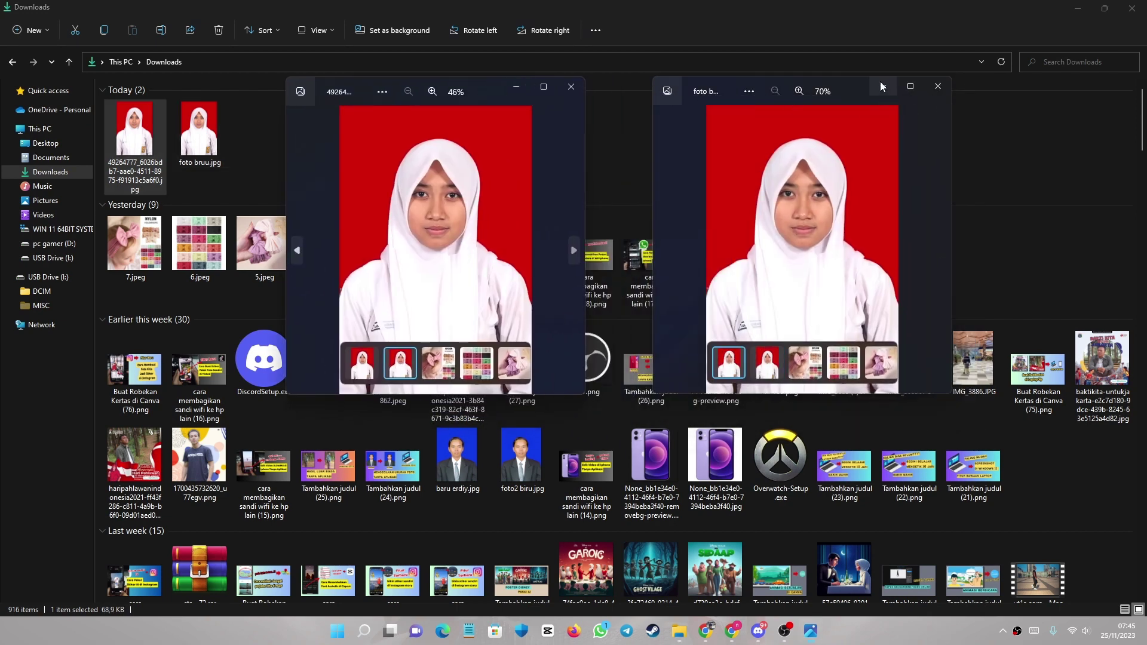
# Place foto bruu.jpg beside the original portrait and magnify the face in both to compare image sharpness.
pyautogui.moveTo(849, 89); pyautogui.dragTo(790, 88)
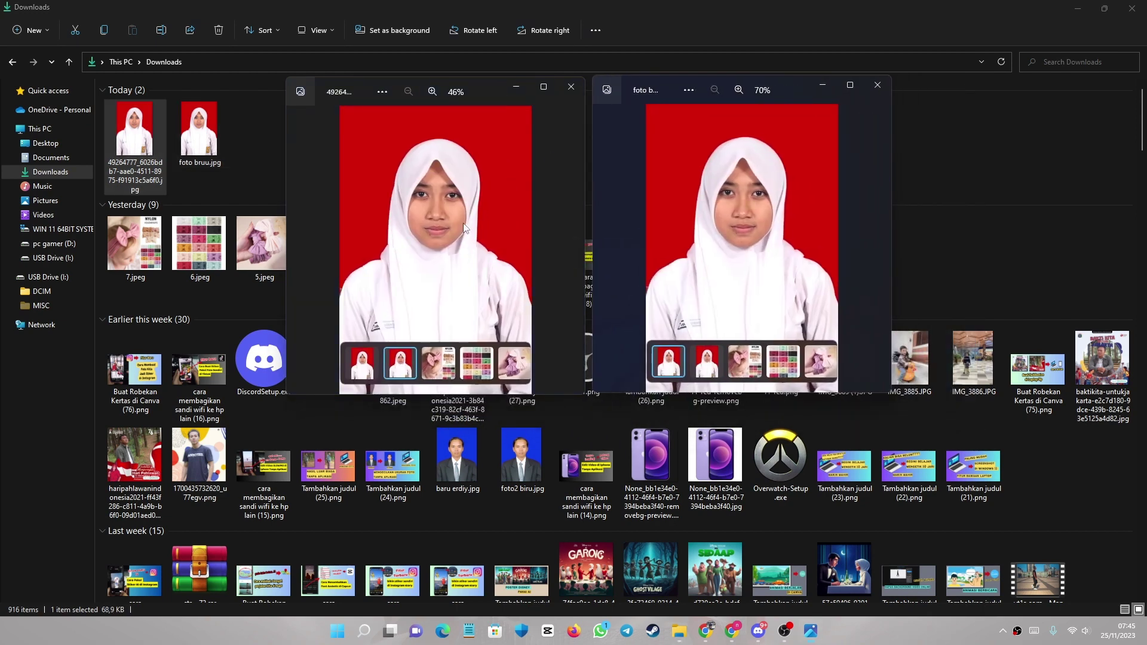
pyautogui.scroll(2, 458, 229)
pyautogui.scroll(4, 459, 230)
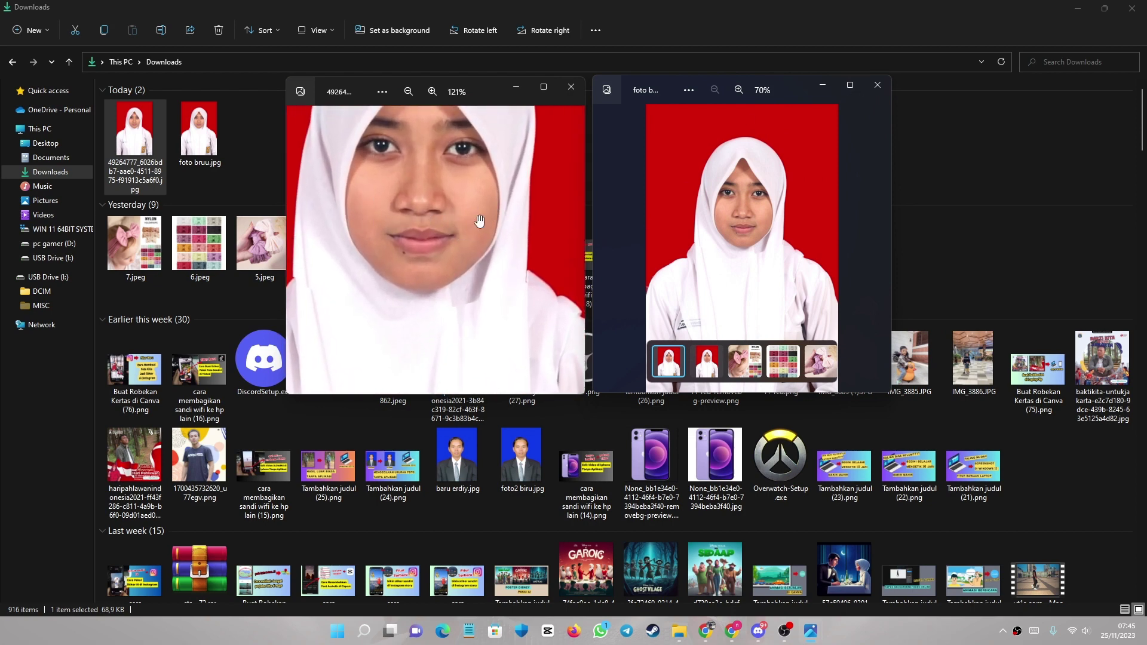
pyautogui.scroll(2, 753, 222)
pyautogui.scroll(3, 754, 223)
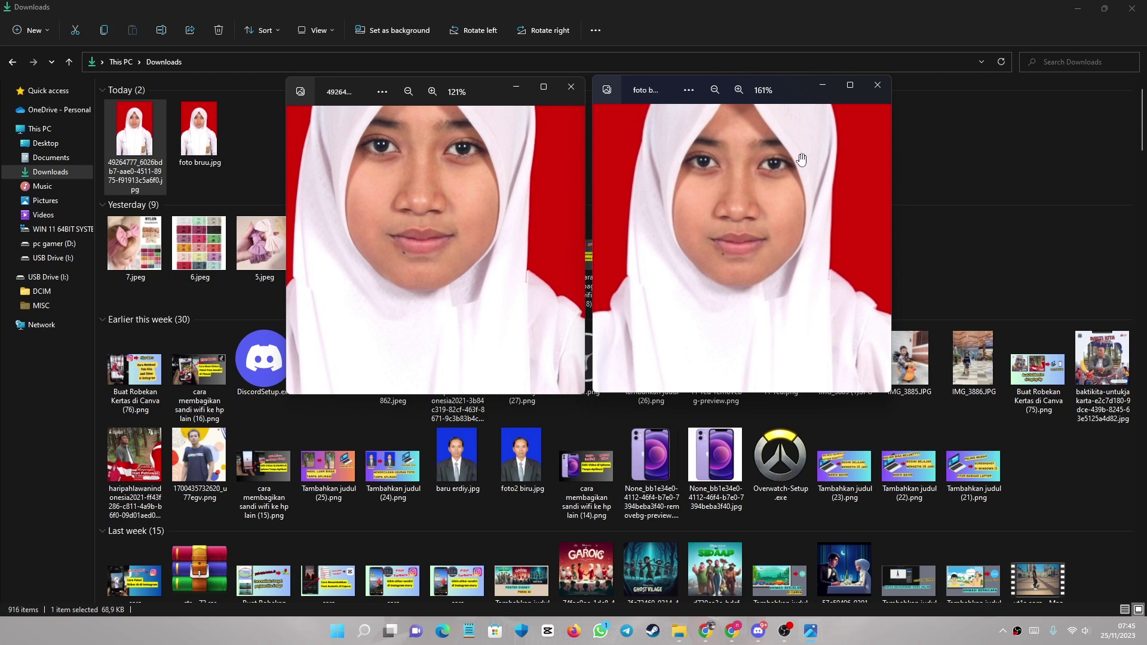
pyautogui.moveTo(785, 179); pyautogui.dragTo(763, 225)
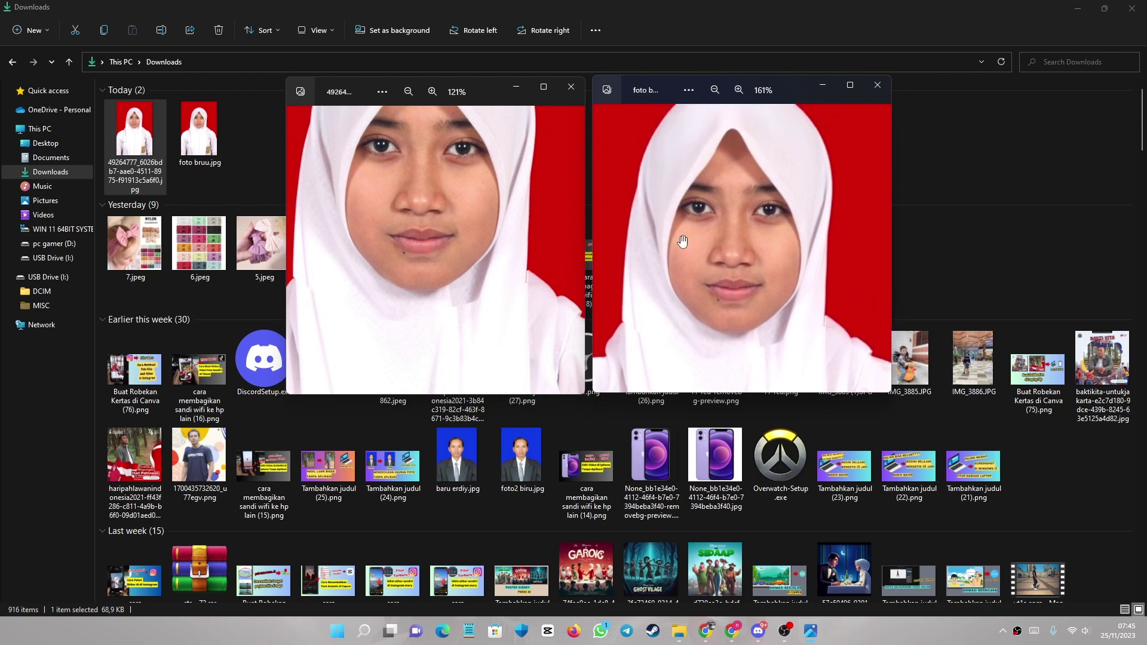
pyautogui.scroll(2, 682, 241)
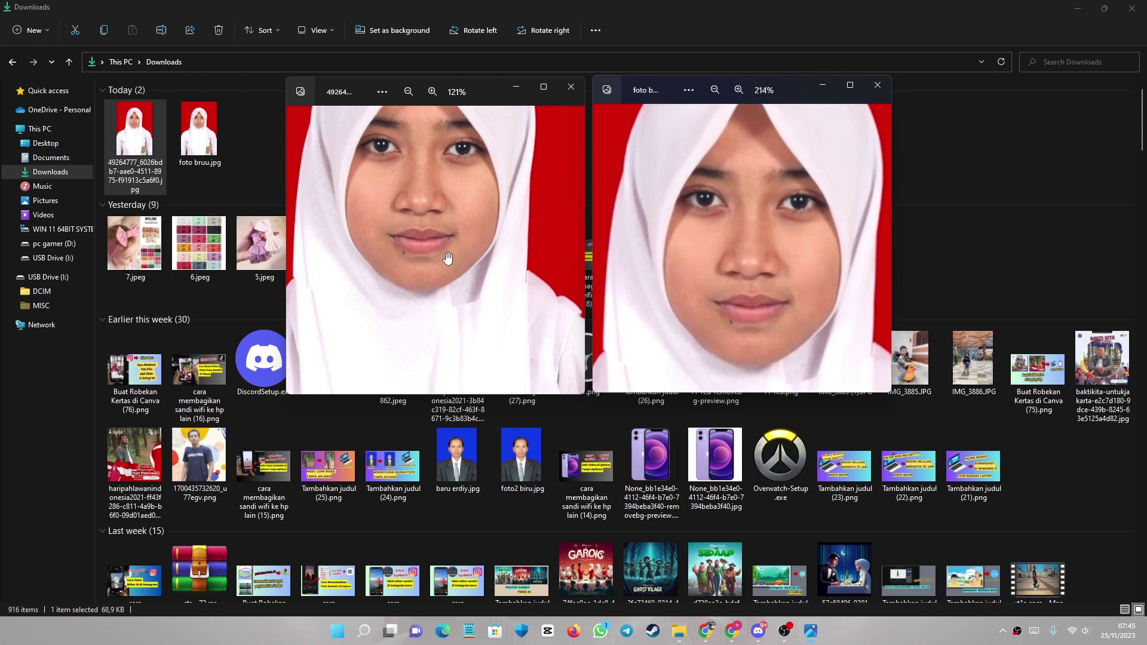
pyautogui.scroll(2, 445, 253)
pyautogui.scroll(2, 754, 278)
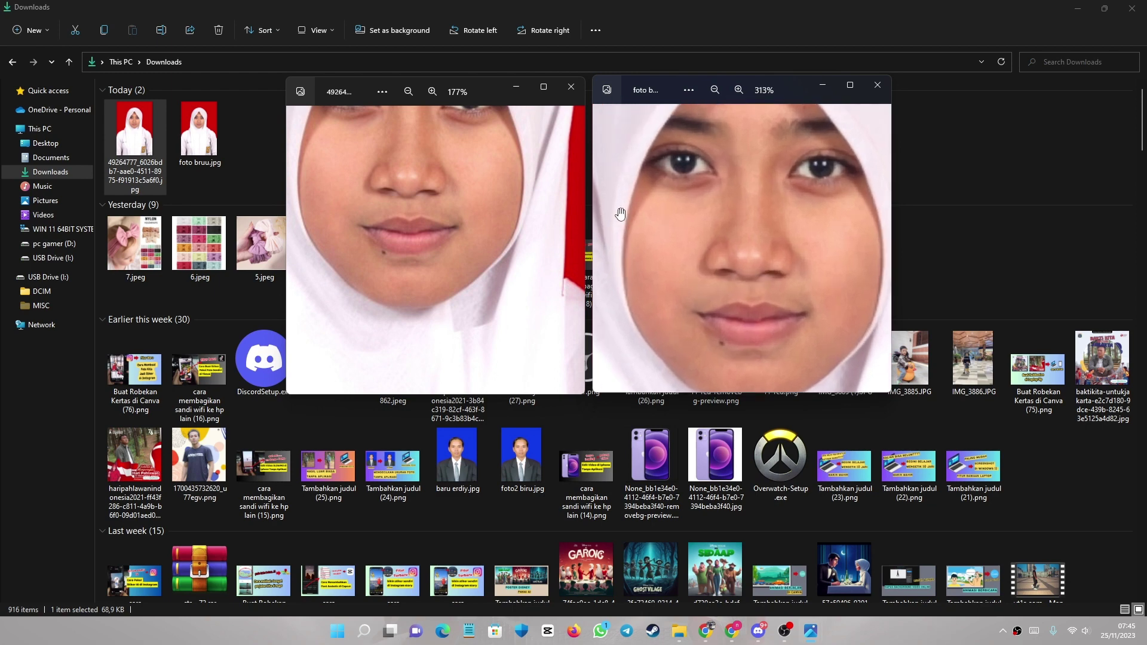
pyautogui.moveTo(481, 161); pyautogui.dragTo(478, 314)
# Close both photo viewer windows to get back to the Downloads folder.
pyautogui.click(881, 247)
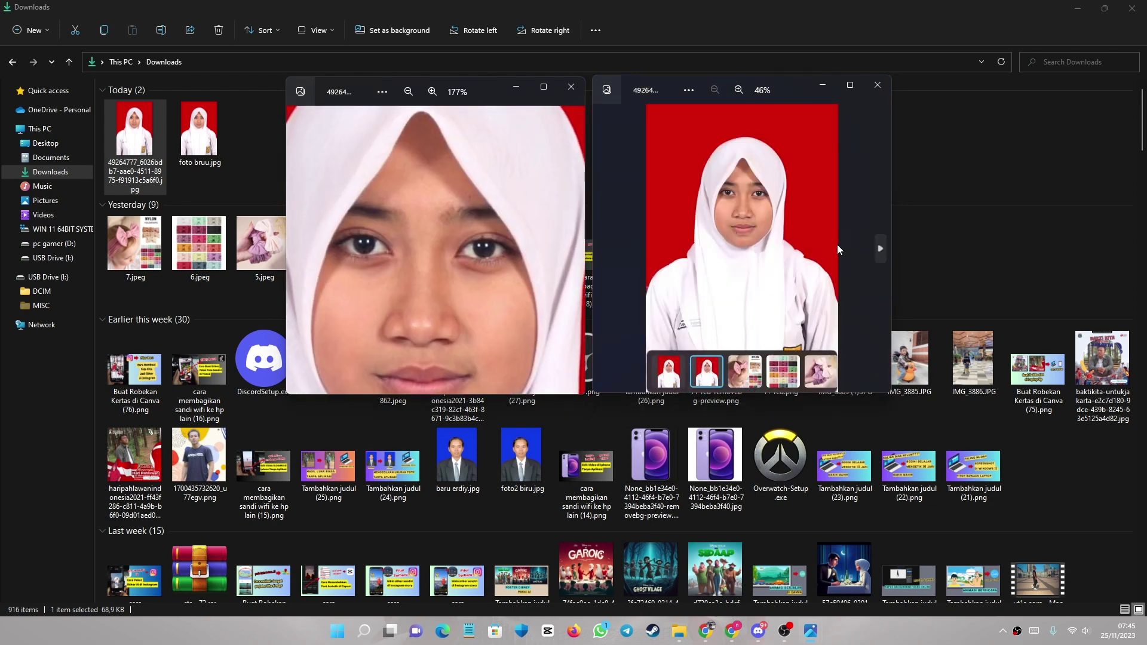
pyautogui.click(565, 94)
pyautogui.click(875, 87)
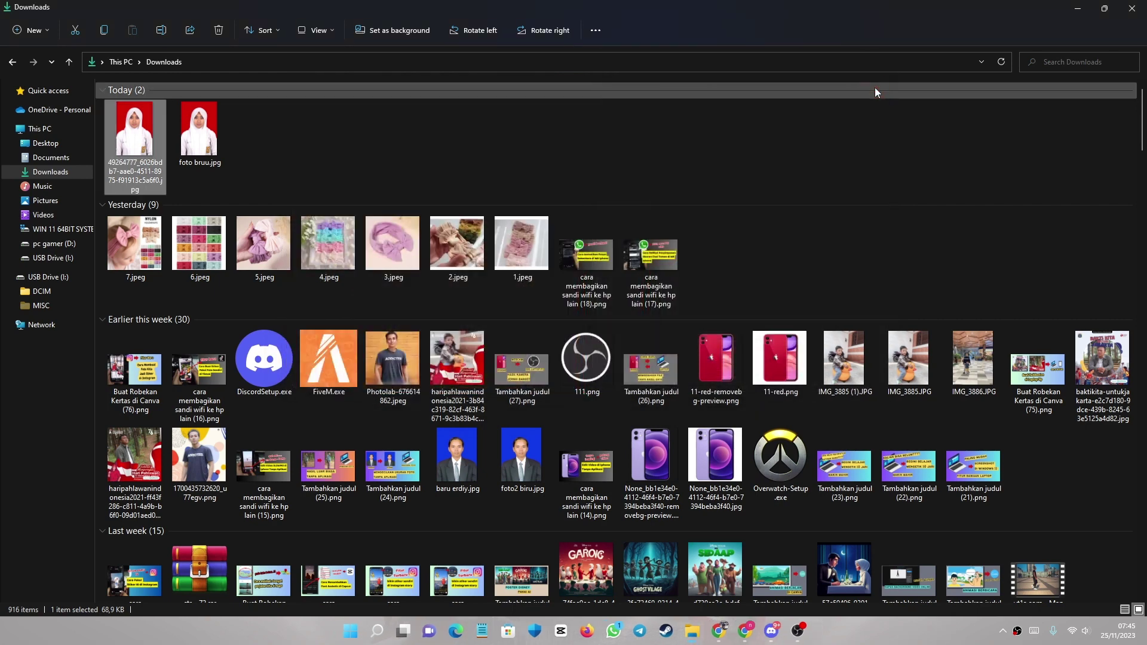